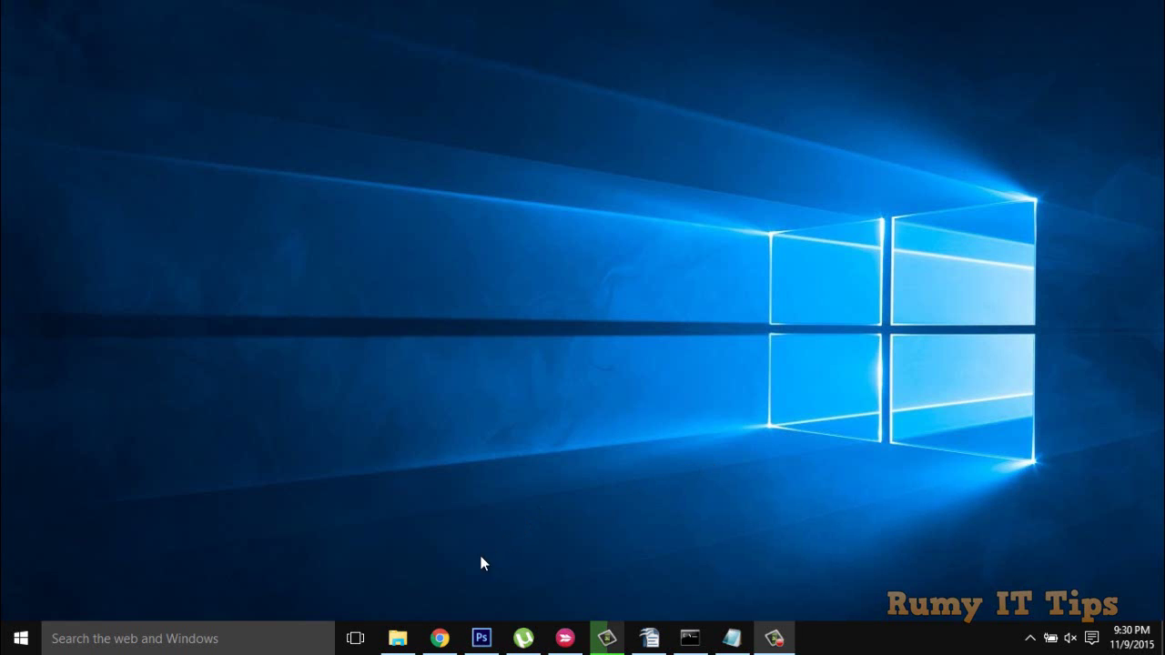
Return to the sordum.org page in Chrome and open its Easy Context Menu software page.
left_click(440, 638)
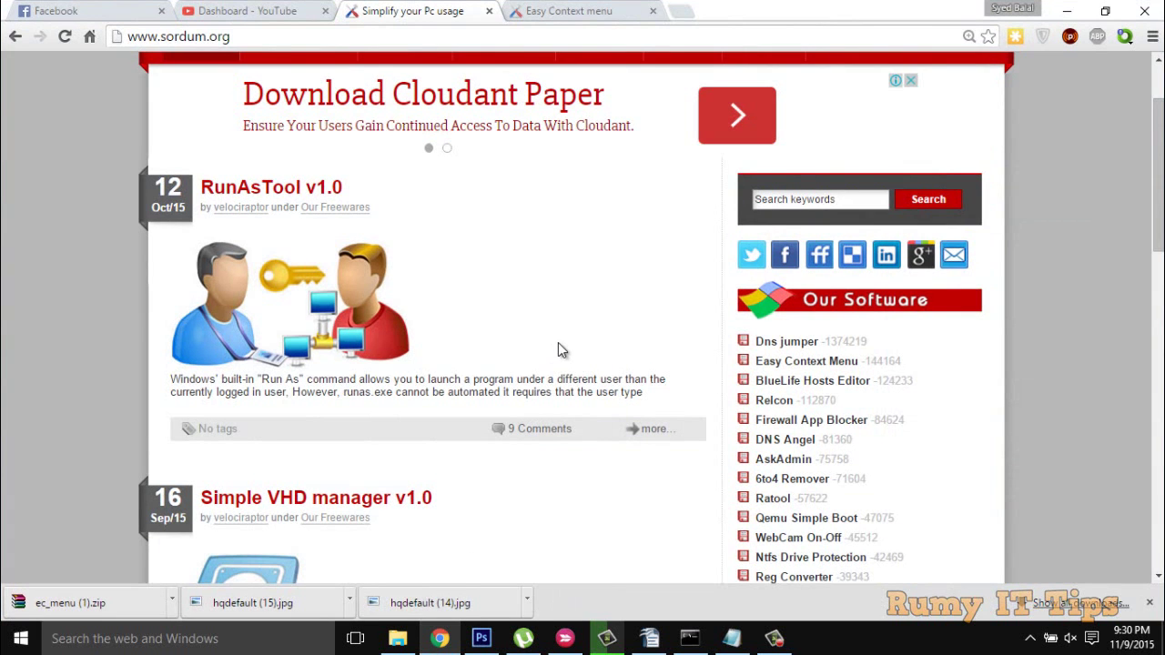
scroll(1154, 171, "up", 2)
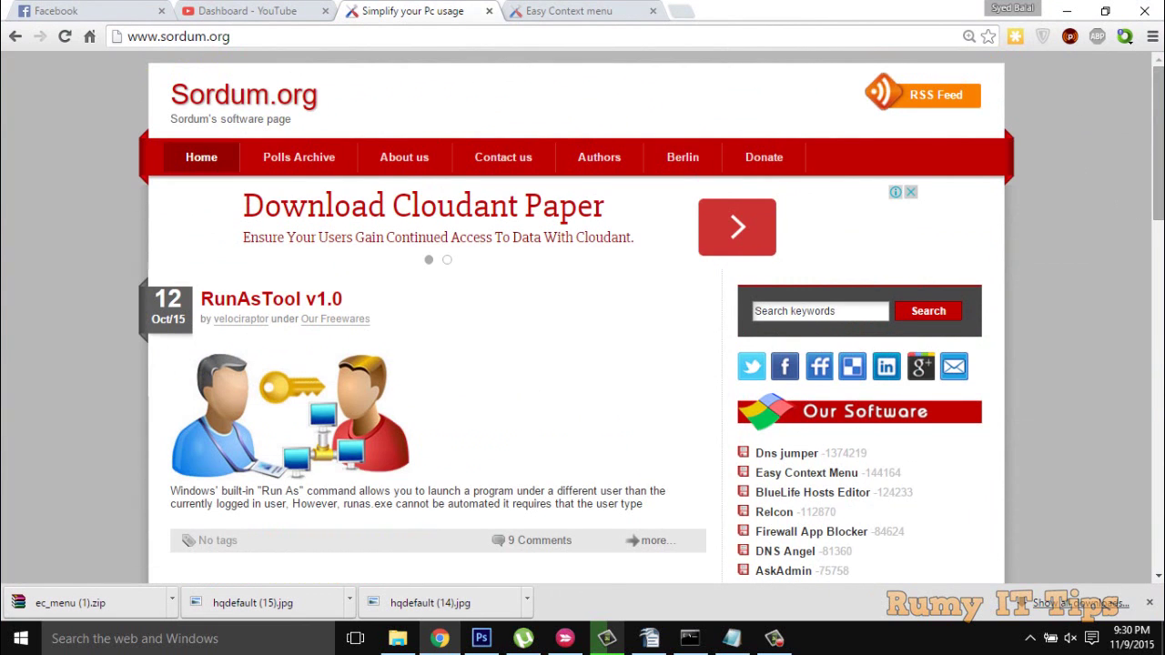
scroll(966, 265, "down", 3)
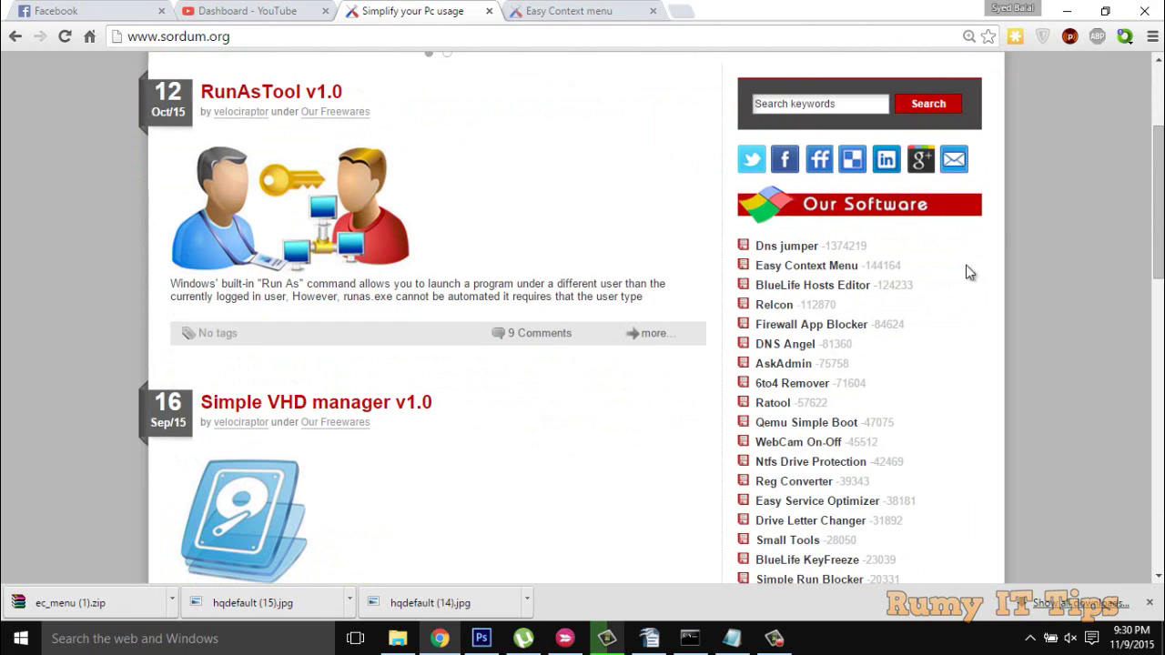
left_click(804, 271)
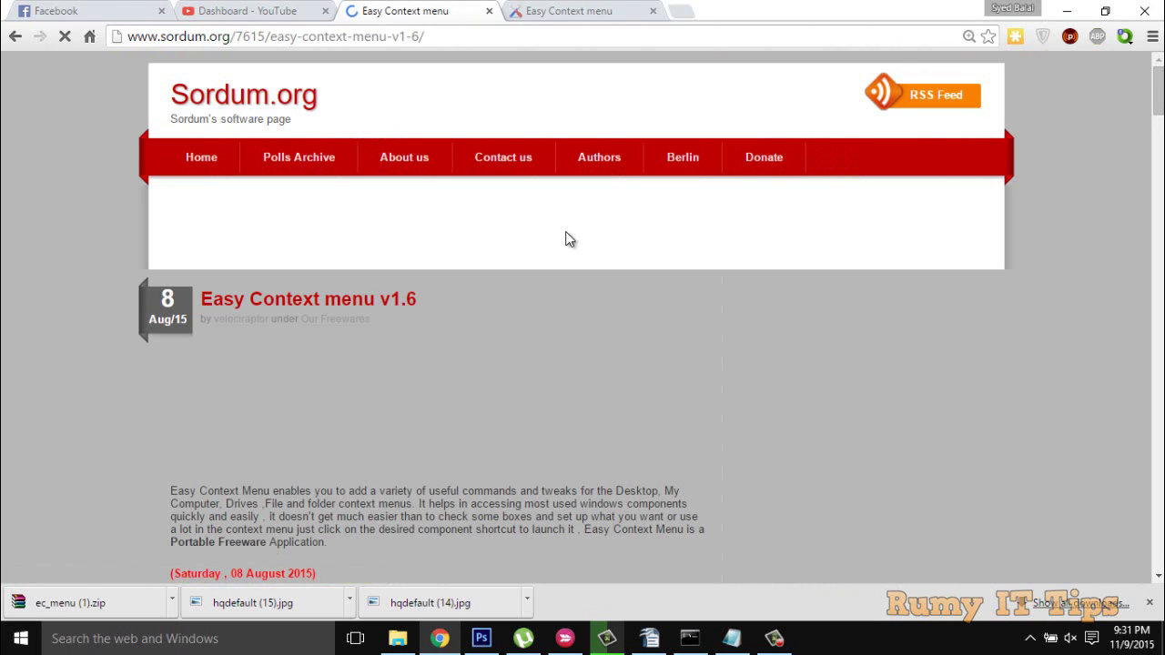
Switch to the loaded Easy Context menu v1.6 tab and read down to its Download section.
left_click(546, 9)
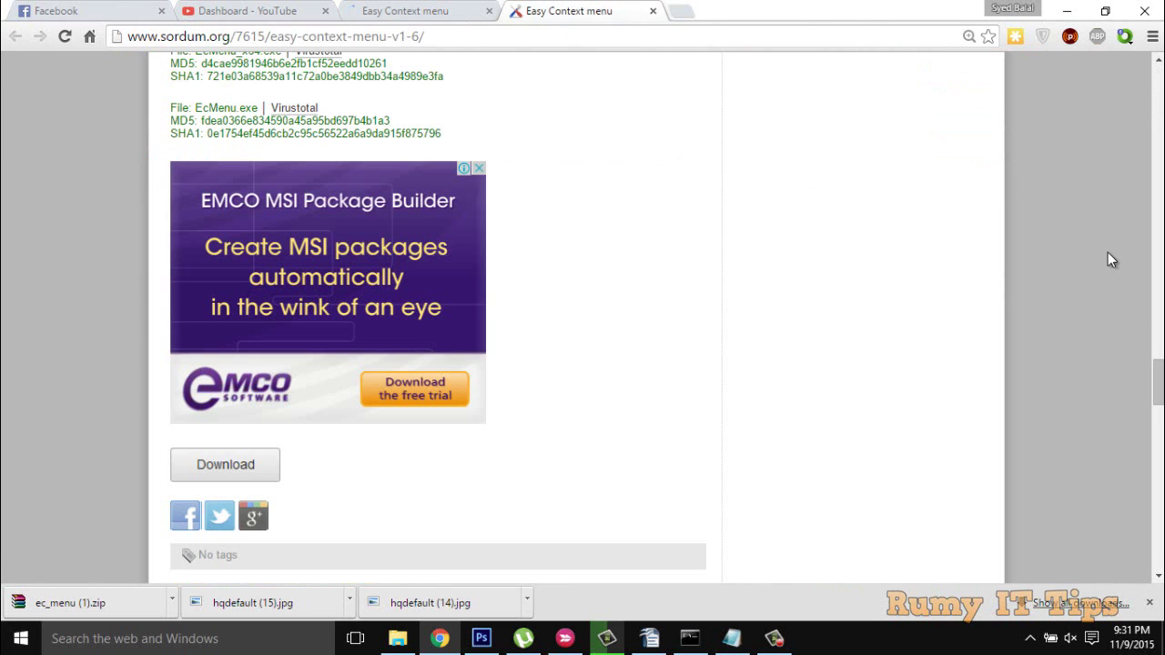
left_click_drag(1158, 382, 1152, 118)
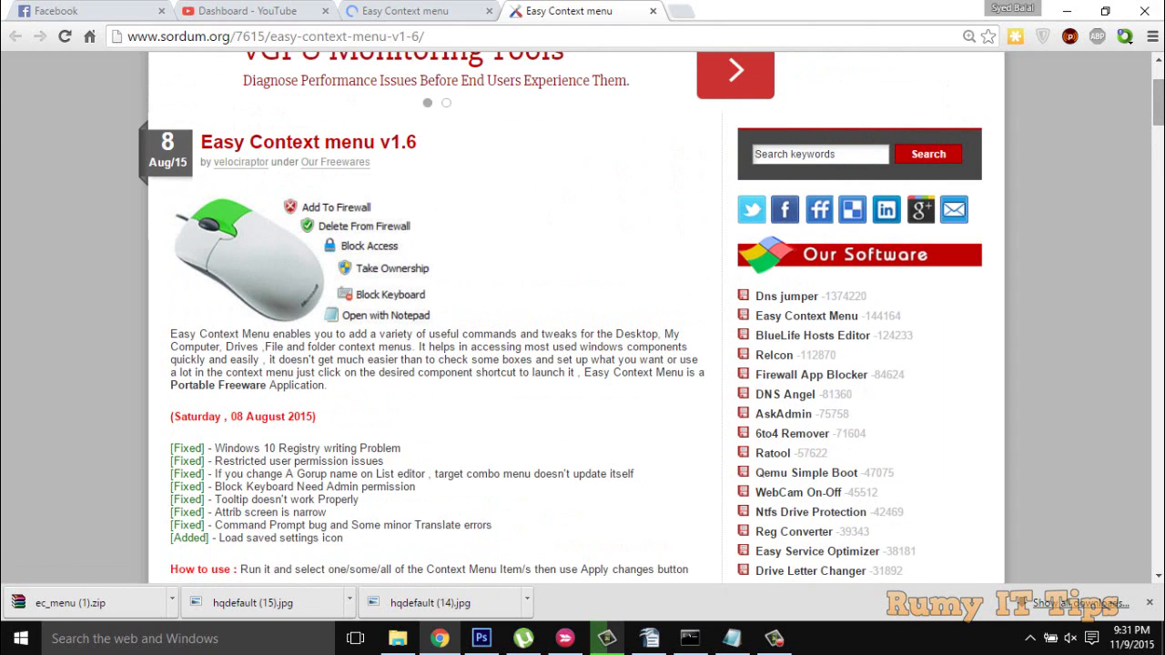
scroll(582, 319, "down", 1)
scroll(583, 318, "down", 4)
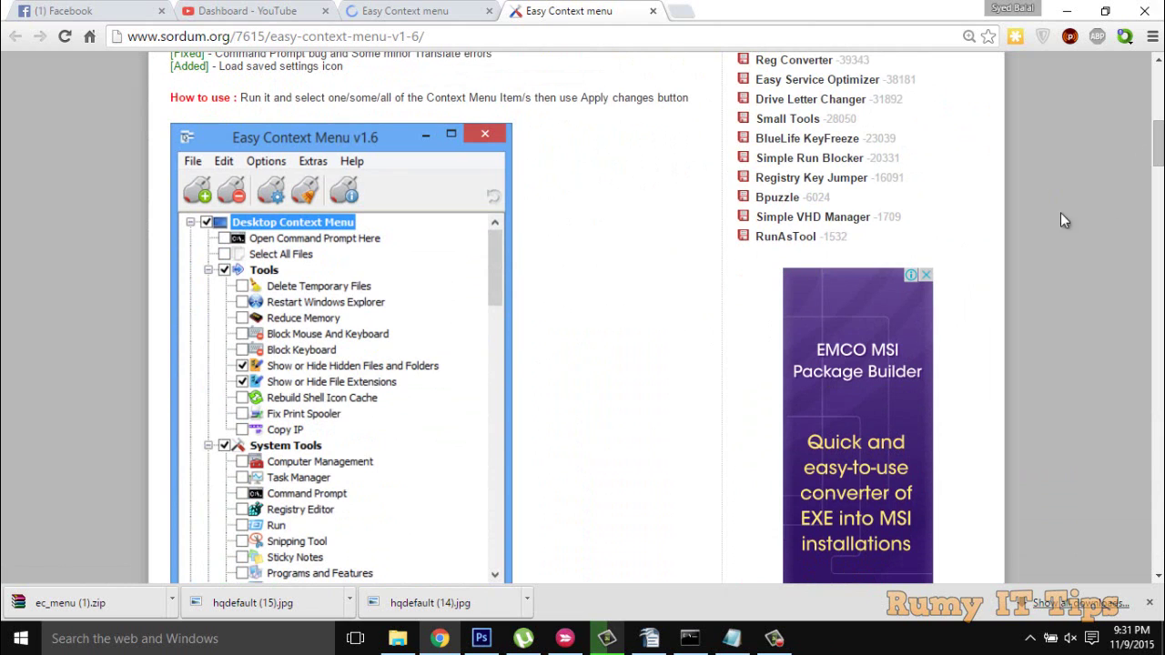
scroll(1061, 221, "down", 2)
scroll(1060, 220, "down", 3)
scroll(1060, 220, "down", 6)
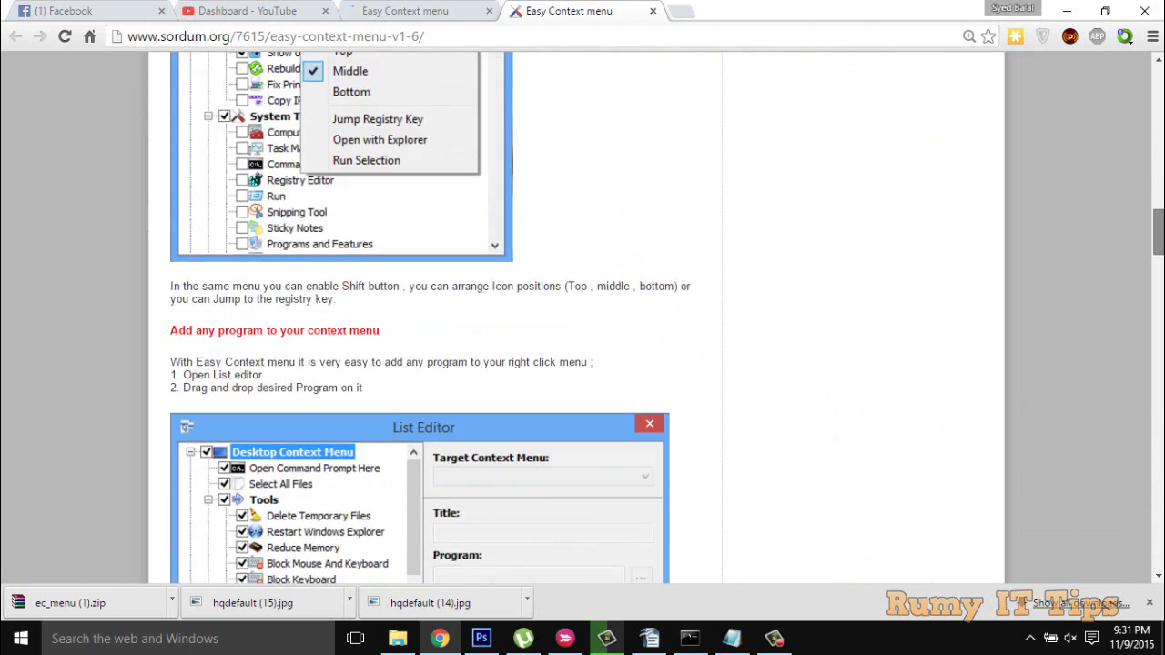
scroll(583, 319, "down", 3)
scroll(582, 318, "down", 2)
scroll(582, 319, "down", 5)
scroll(582, 318, "down", 4)
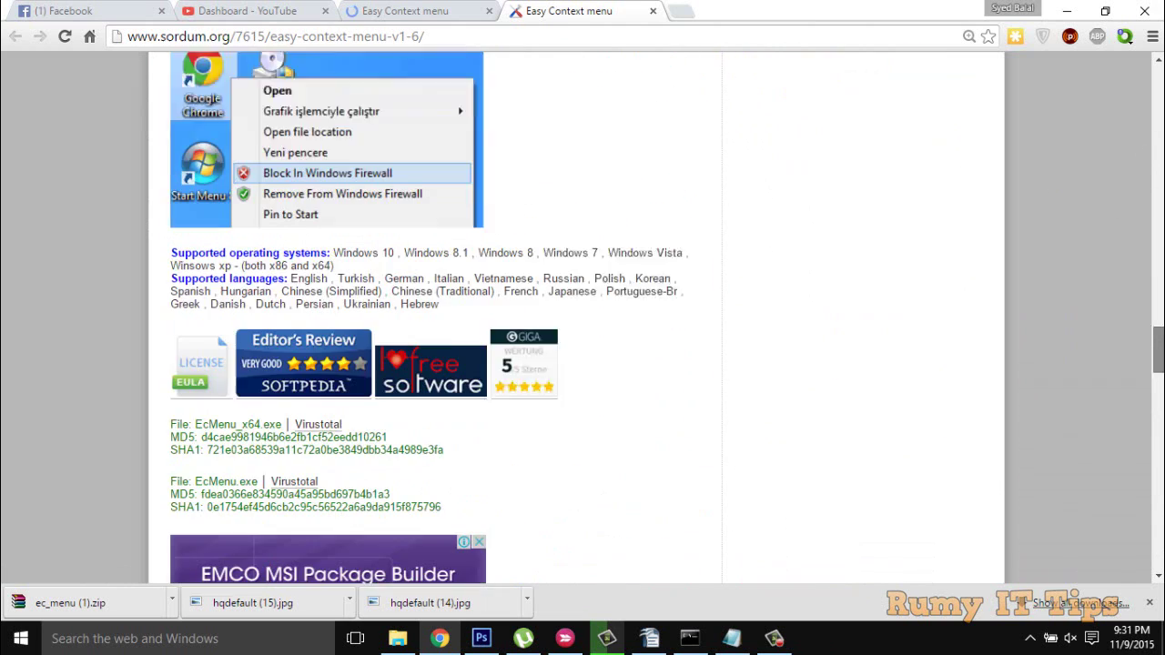
scroll(493, 444, "down", 1)
scroll(493, 444, "down", 3)
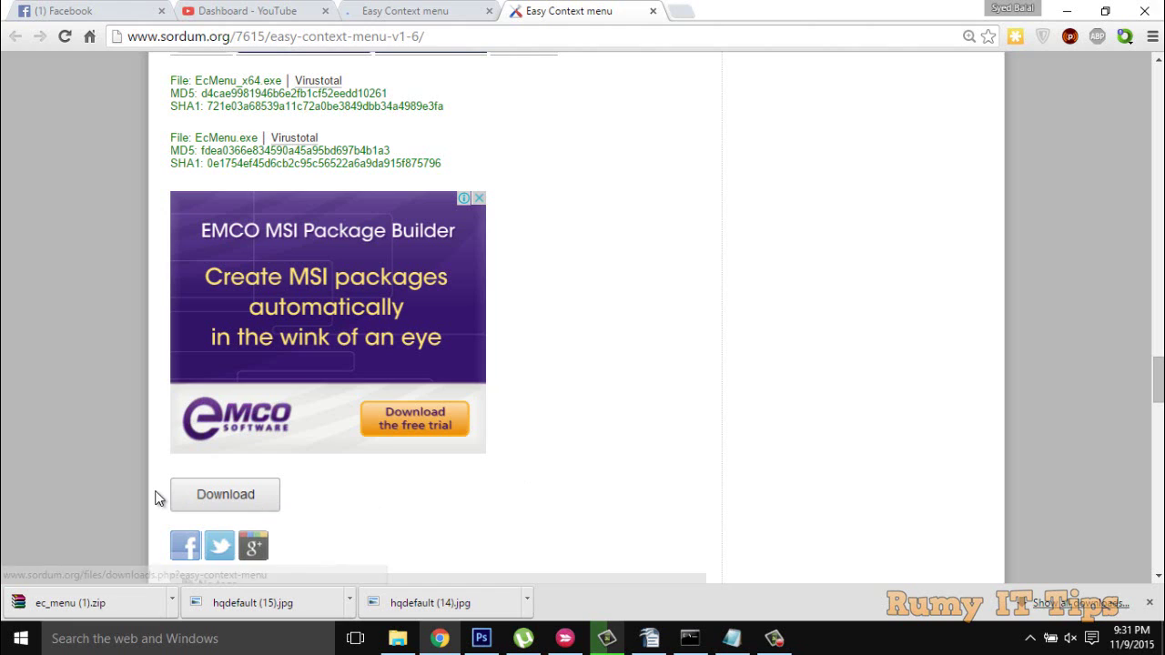
Open ec_menu (1).zip in WinRAR, run EcMenu_x64.exe from EcMenu_v1.6 with UAC approval, and minimize WinRAR.
left_click(128, 607)
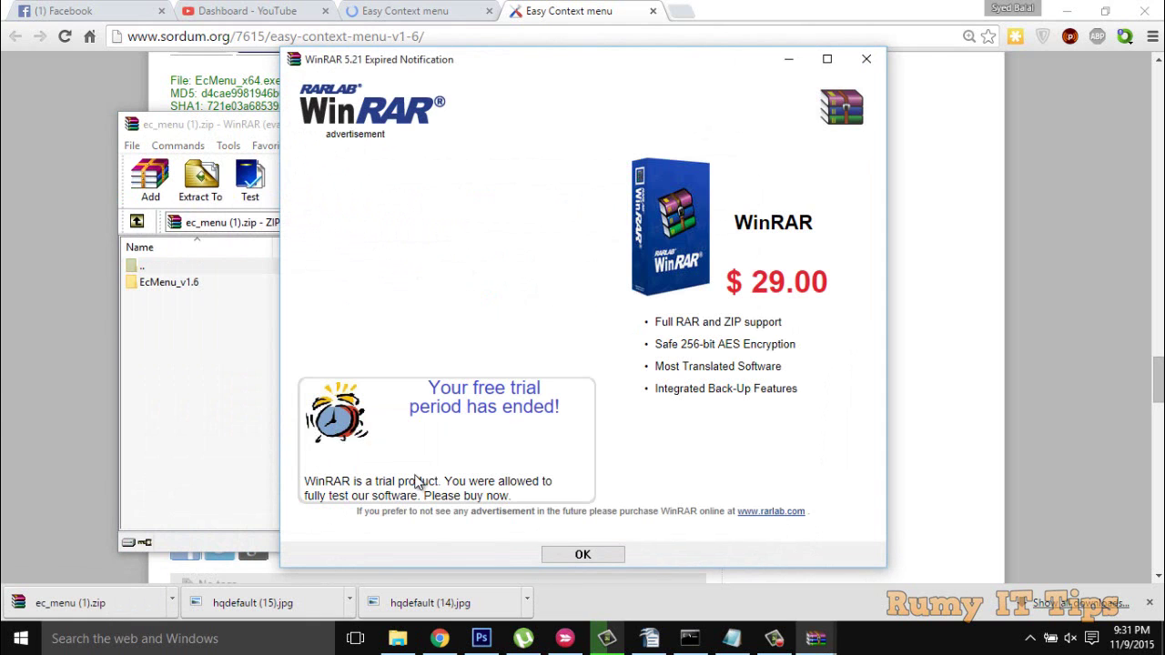
left_click(583, 555)
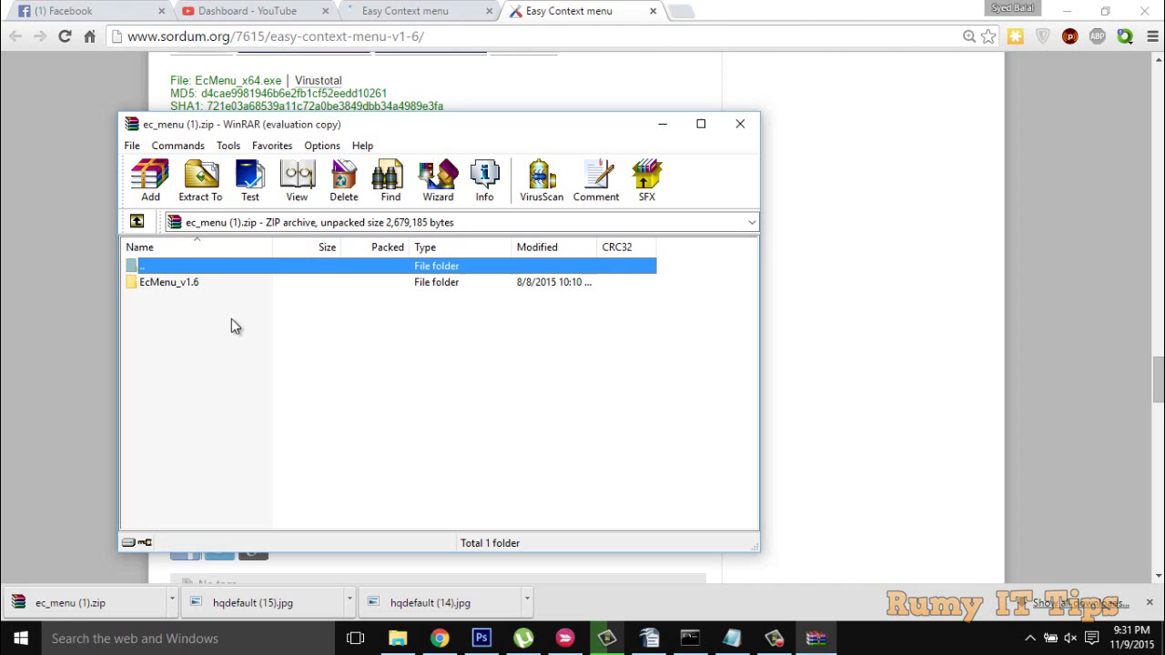
double_click(213, 284)
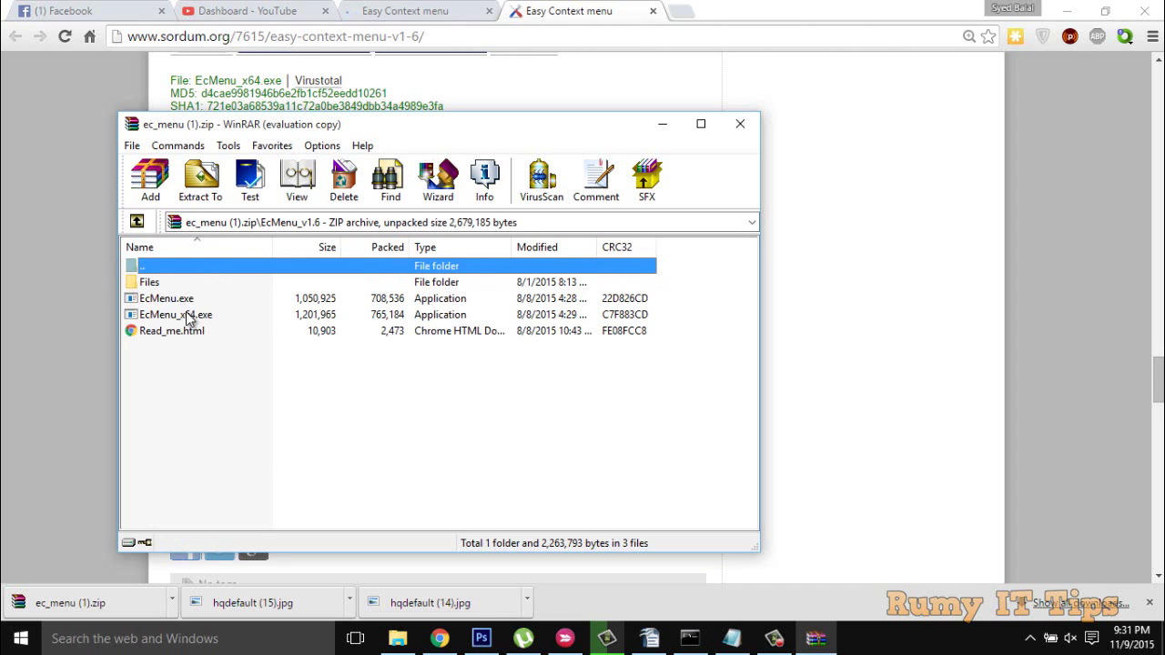
double_click(186, 314)
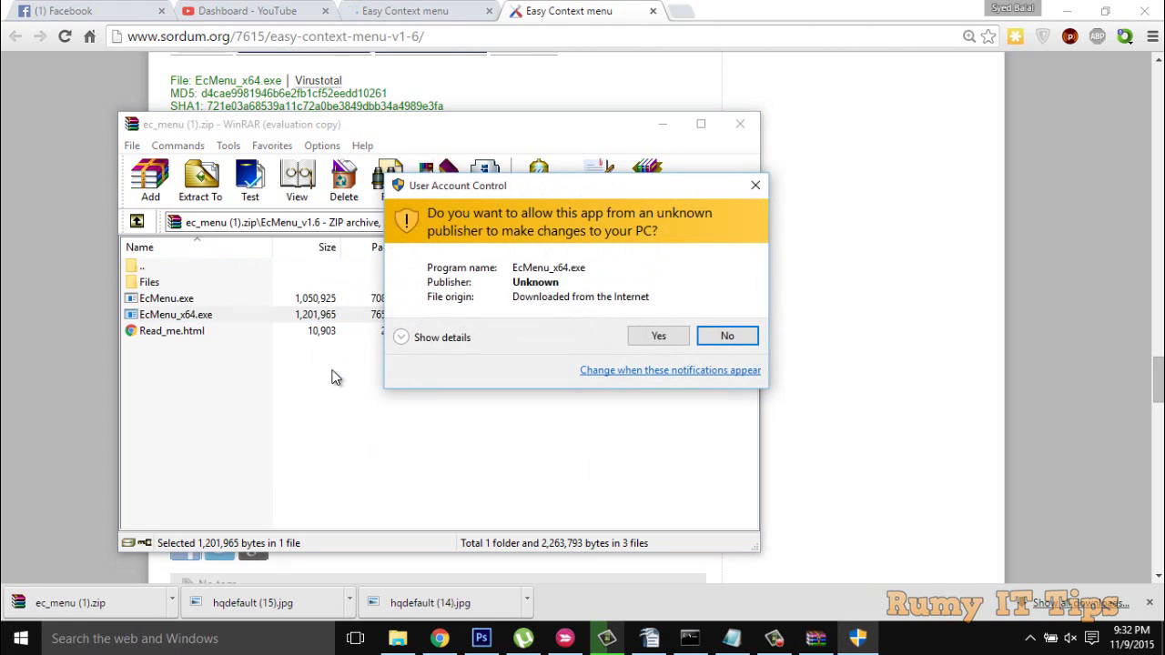
left_click(653, 335)
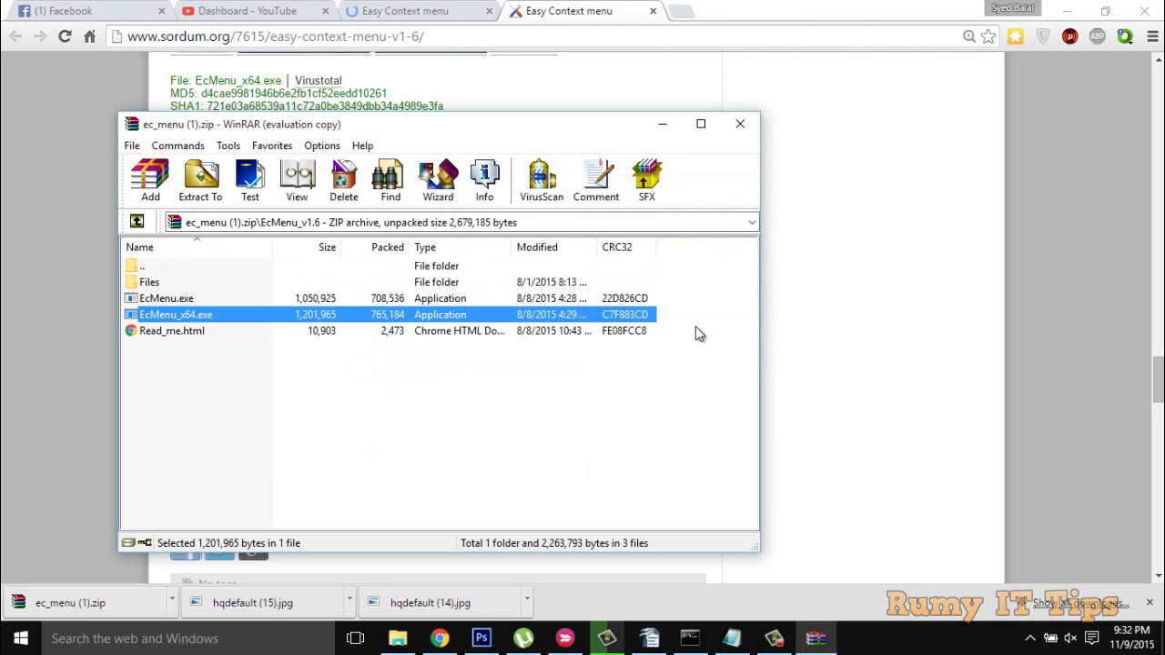
left_click(670, 123)
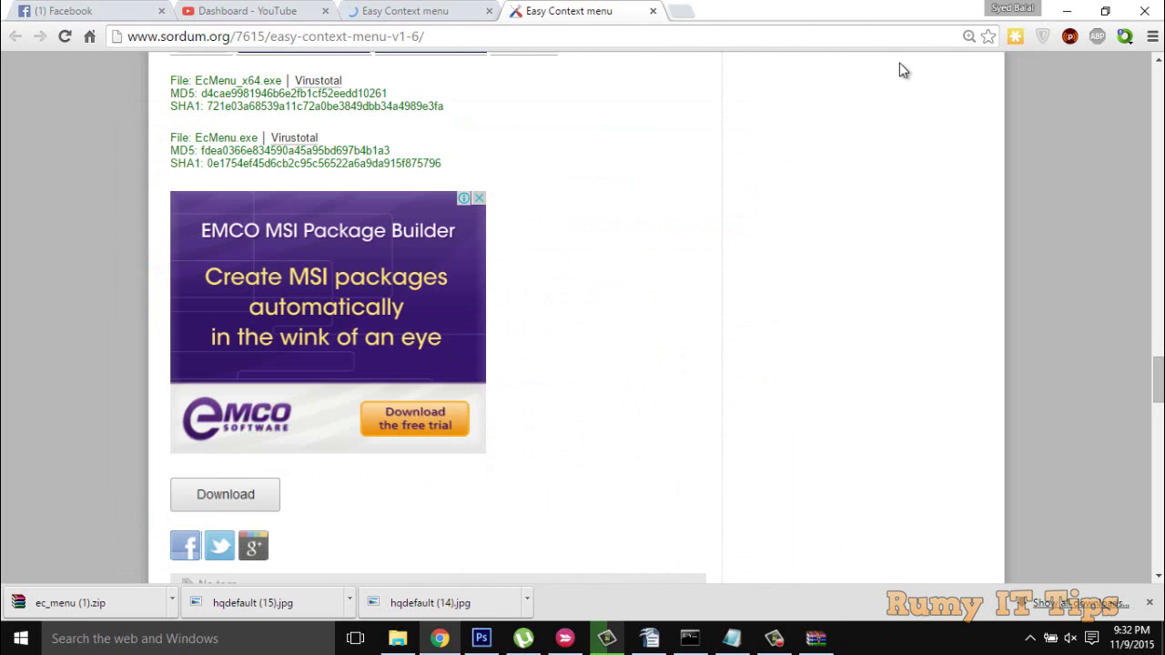
Maximize the Easy Context Menu window and scroll its list to the Folder and File Context Menu sections.
left_click(1062, 8)
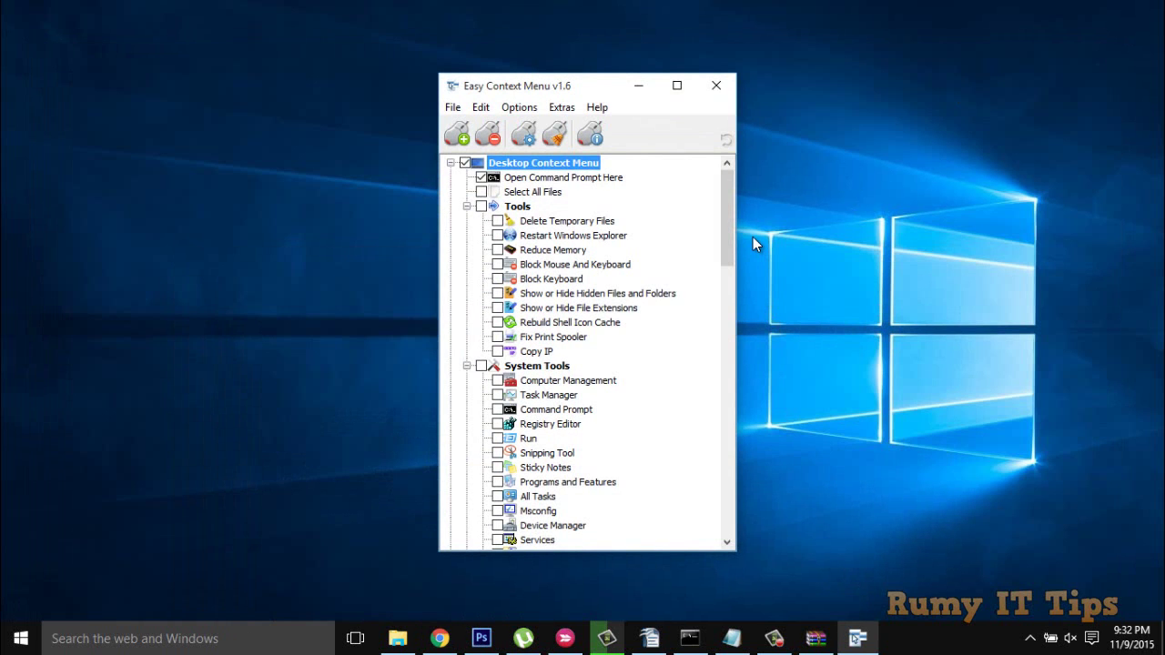
left_click(682, 85)
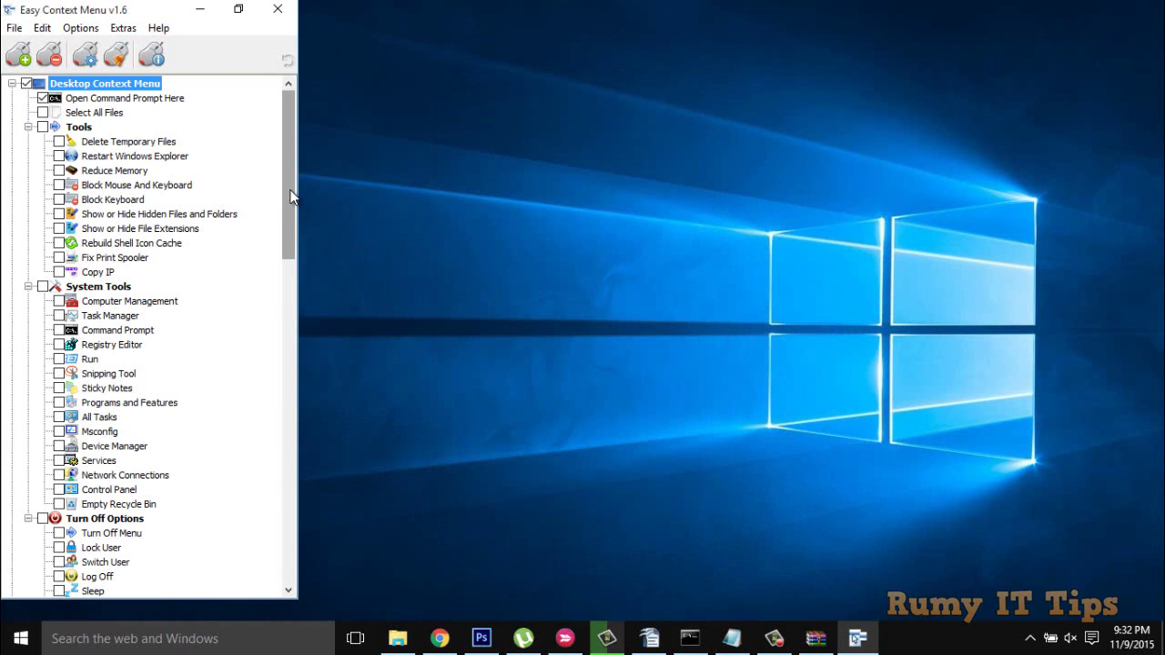
left_click_drag(288, 204, 284, 506)
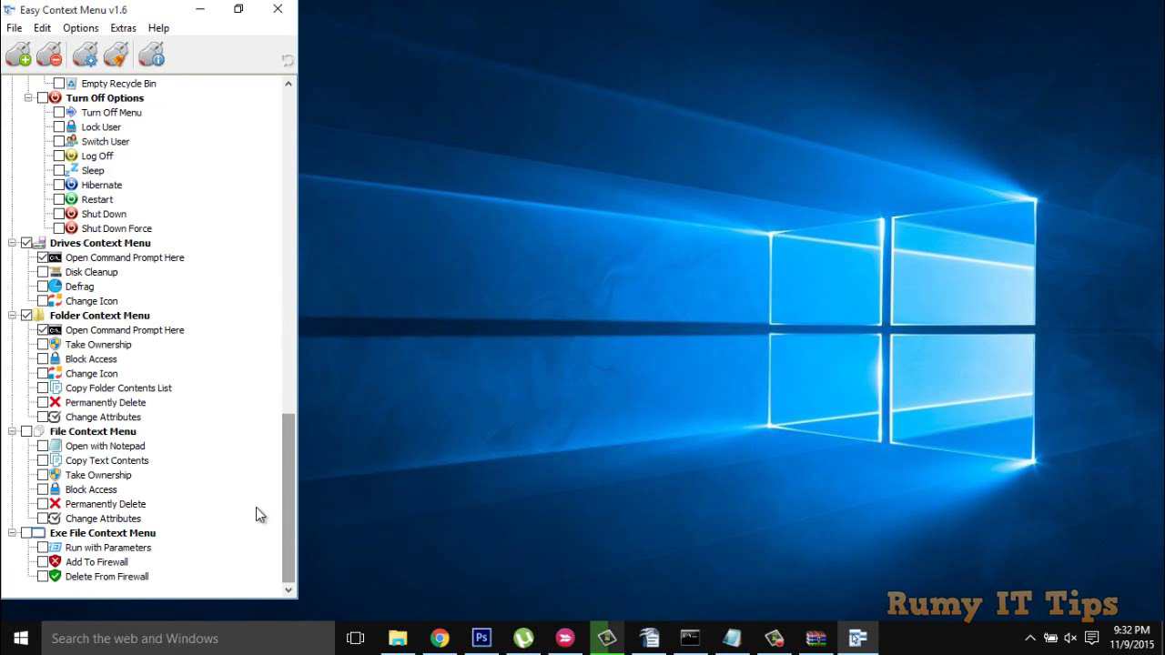
Tick Take Ownership, Add To Firewall and file Block Access, apply the changes, and minimize the window.
left_click(42, 475)
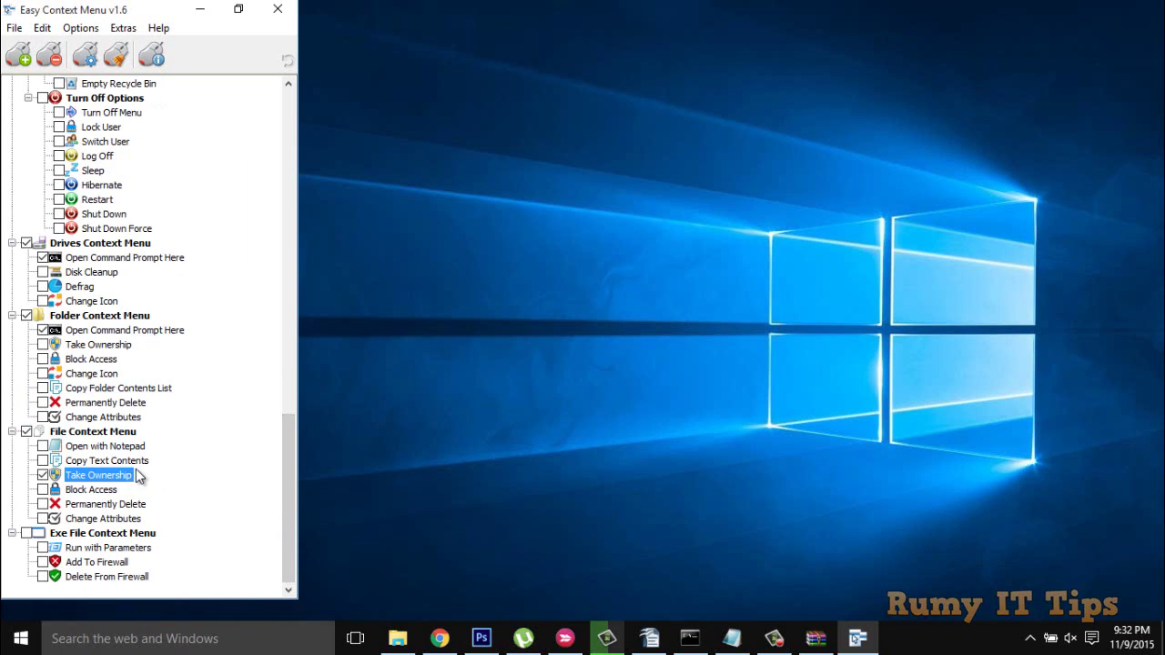
left_click(21, 60)
left_click(43, 562)
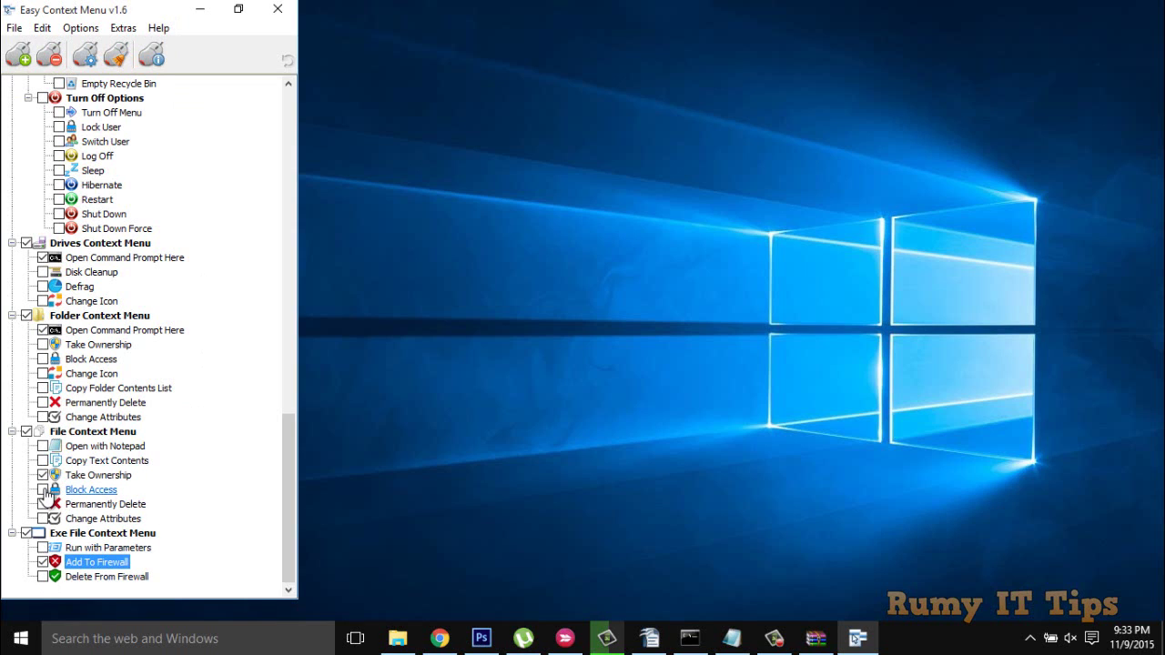
left_click(43, 490)
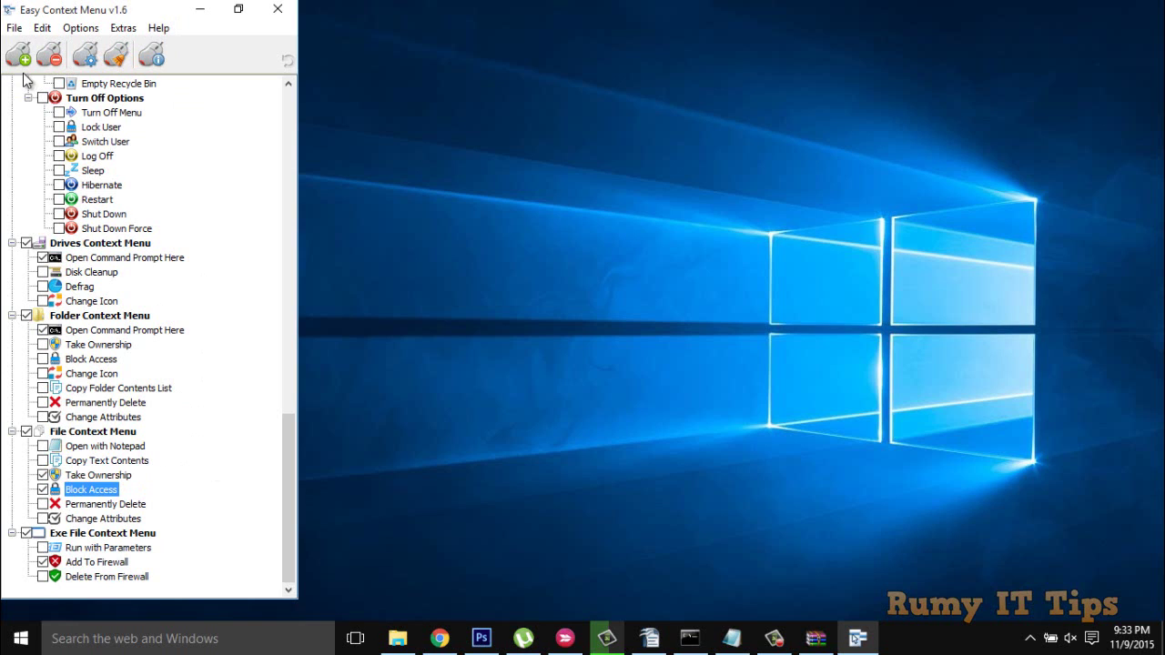
left_click(17, 63)
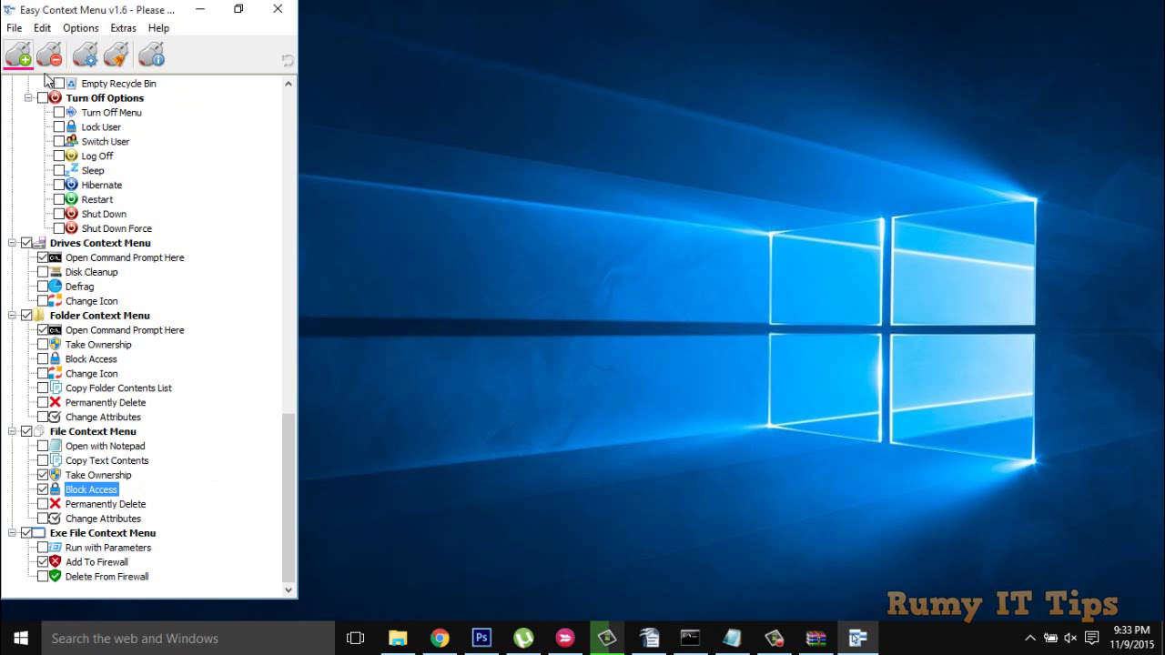
left_click(199, 15)
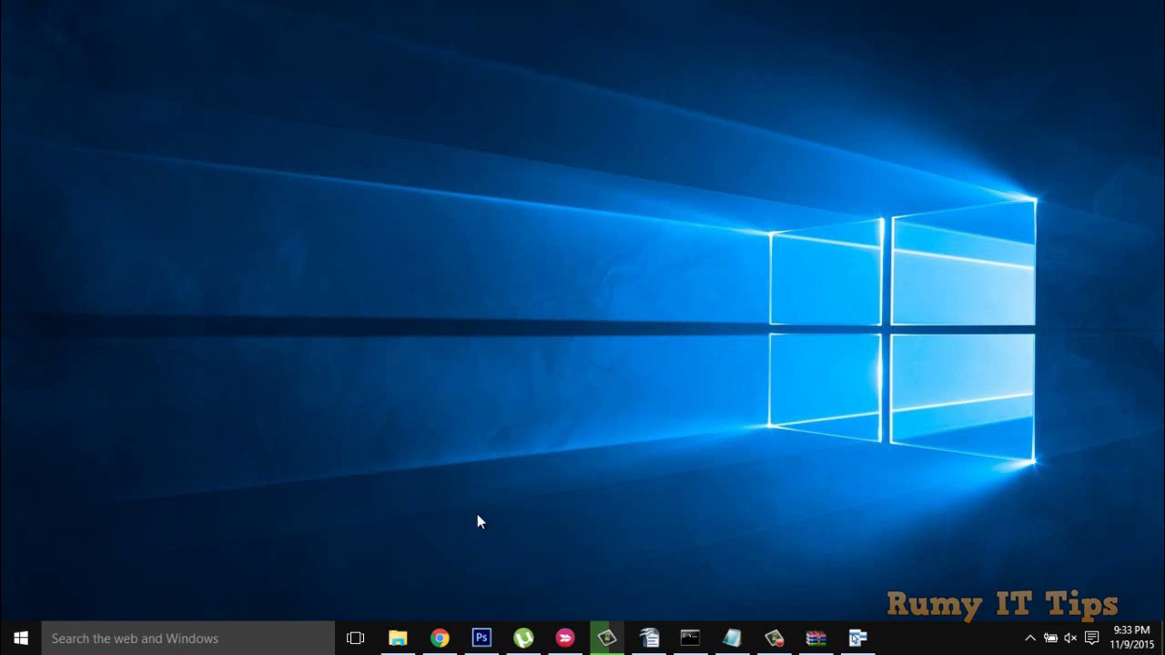
Restore File Explorer, go to My Computer, and check the rumy data (E:) drive's right-click menu.
mouse_move(398, 638)
left_click(403, 587)
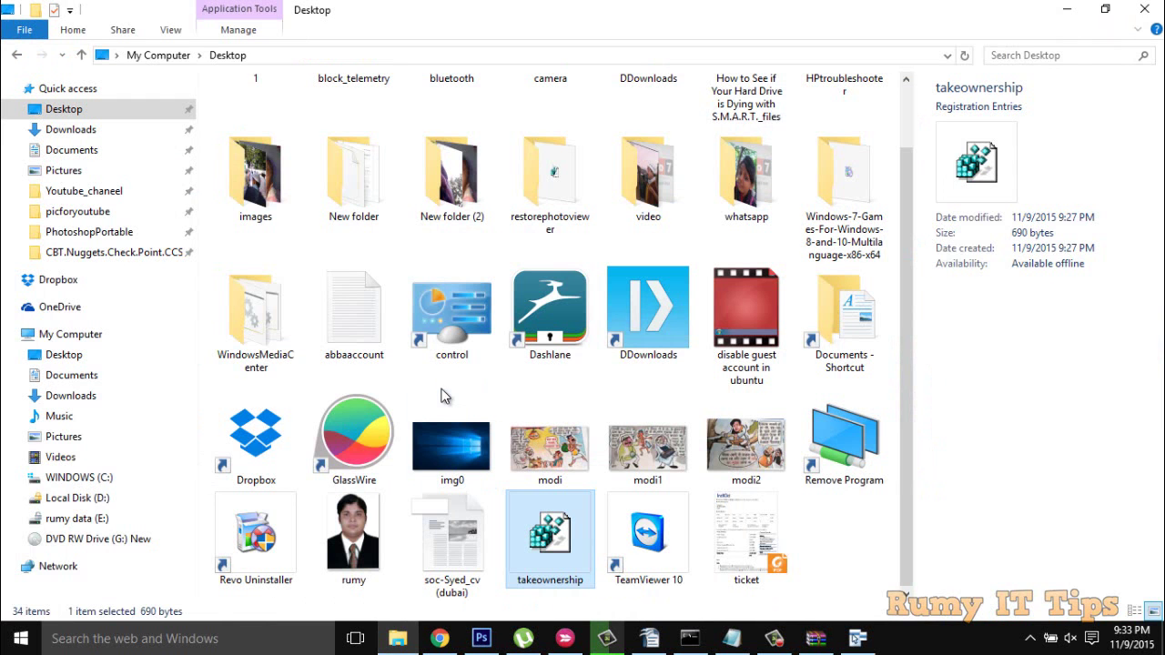
left_click(91, 334)
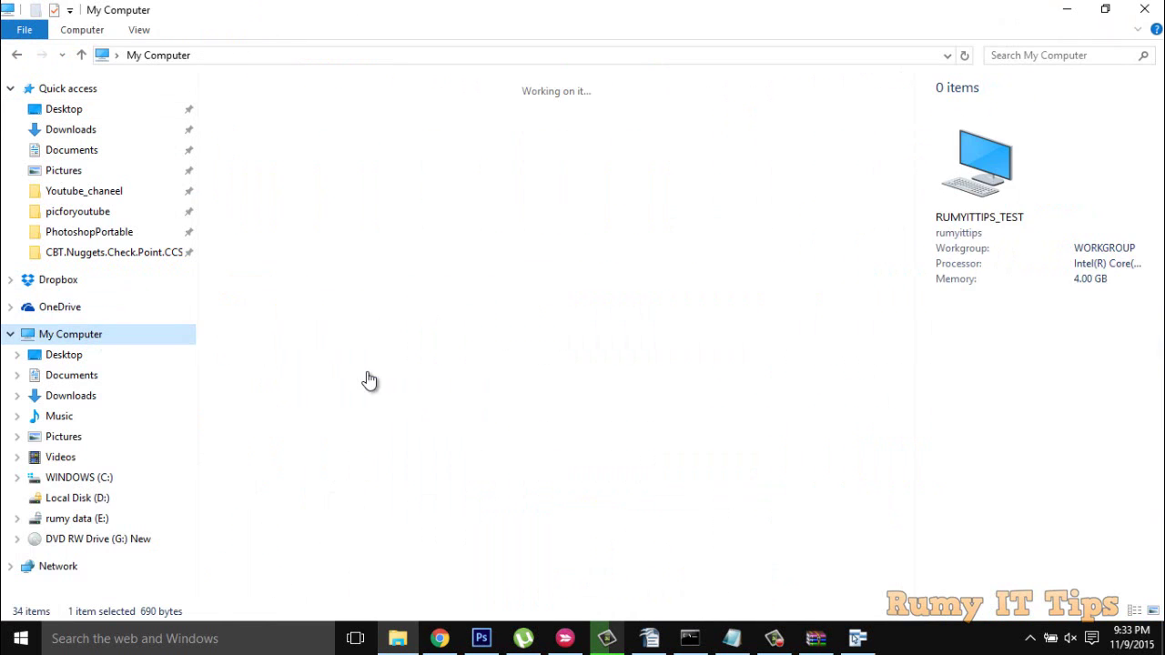
left_click(705, 233)
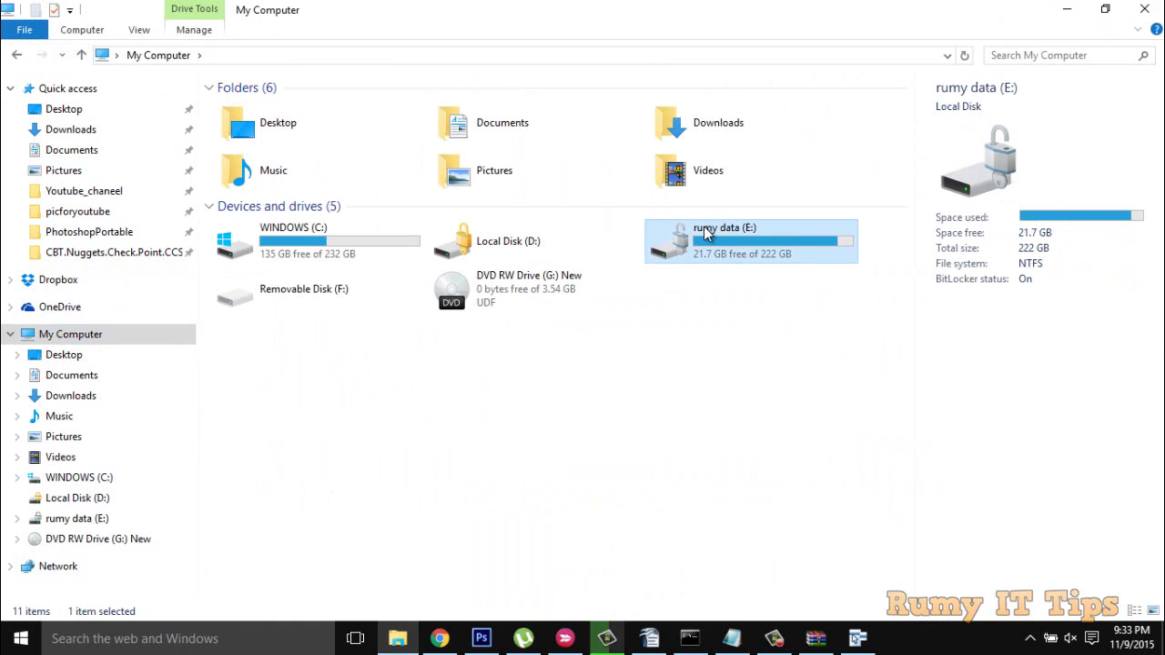
right_click(705, 233)
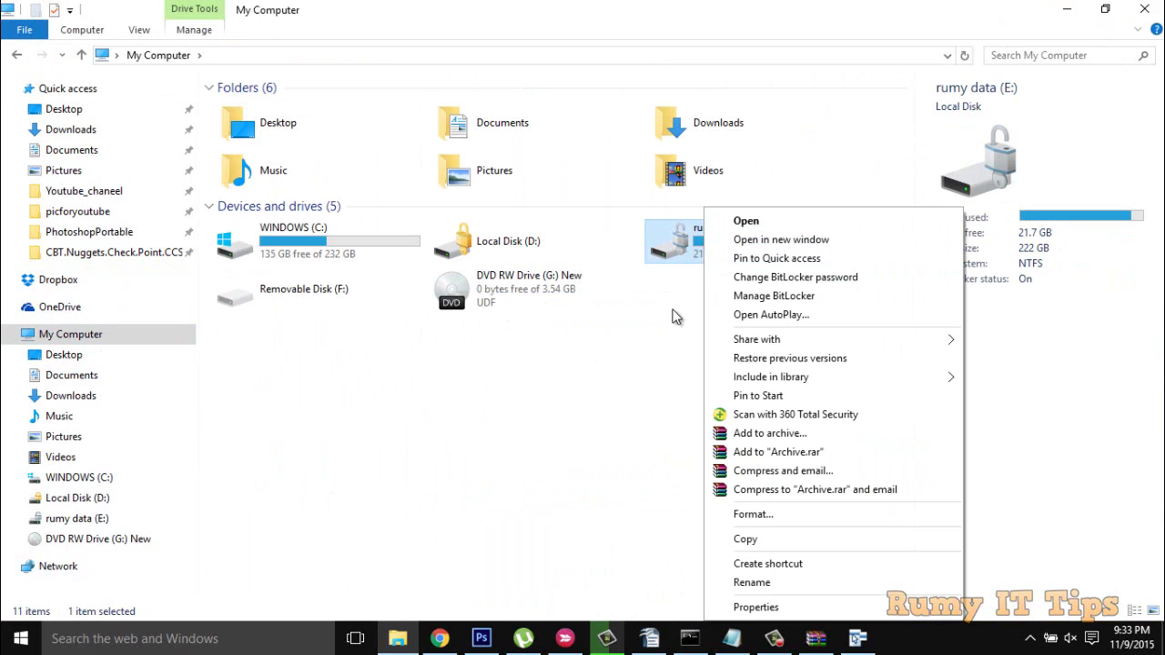
left_click(649, 315)
Open drive E: and view the Screenshots folder's right-click menu.
double_click(709, 251)
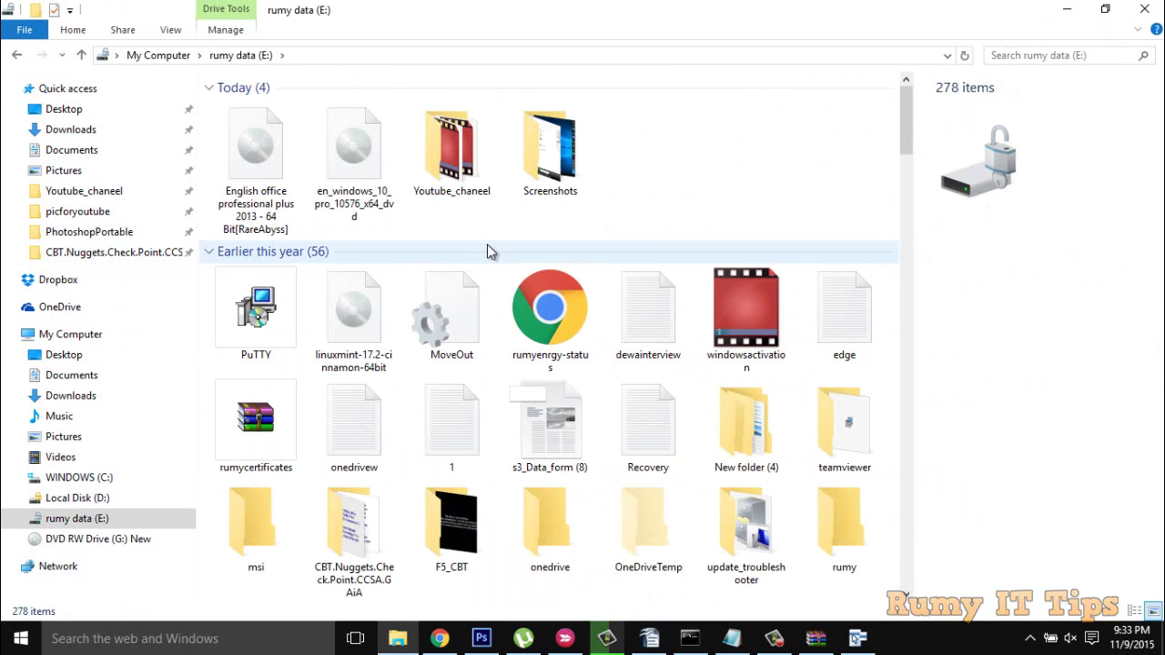
left_click(558, 138)
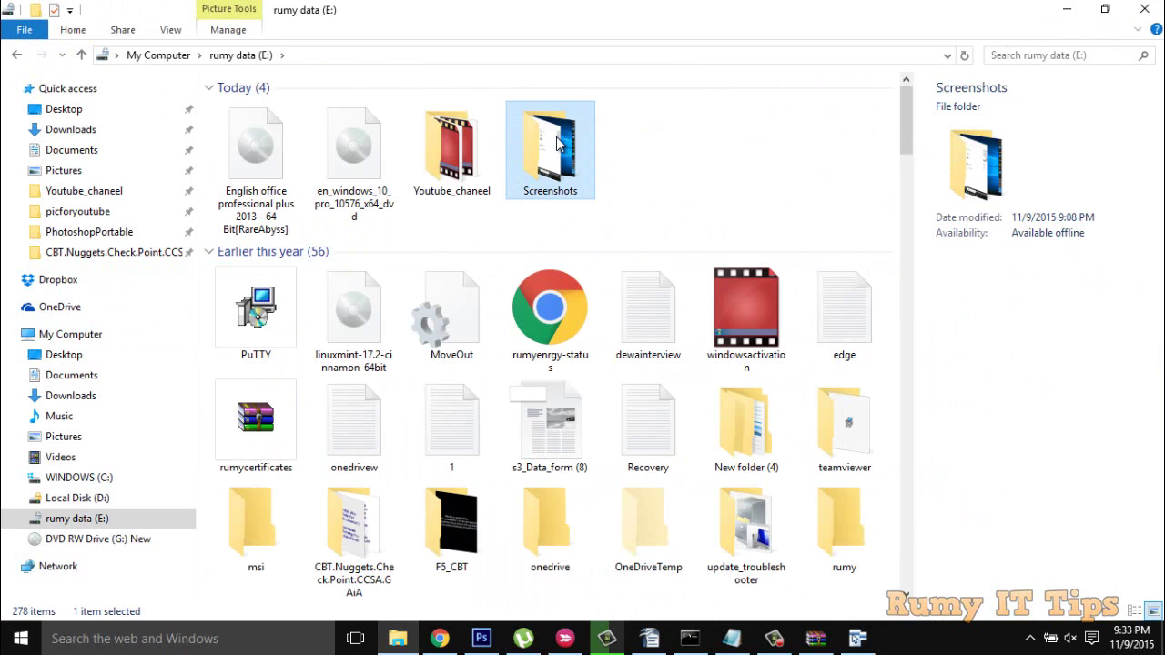
right_click(558, 144)
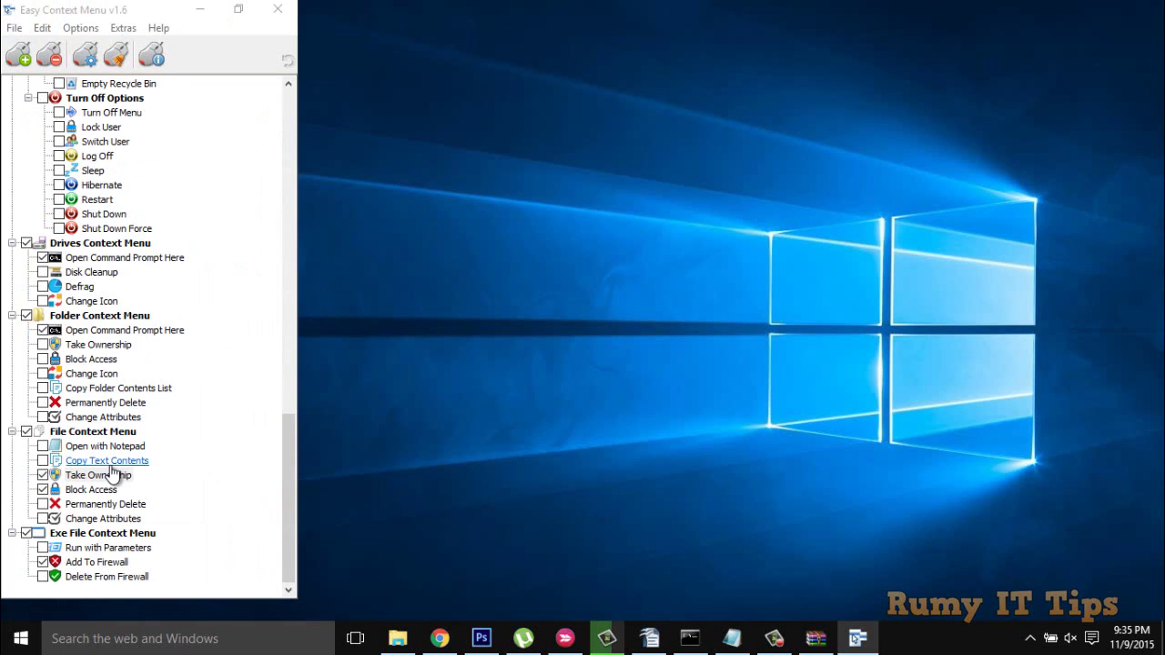
Tick Take Ownership, Block Access and Change Icon under Folder Context Menu and apply them.
left_click(43, 345)
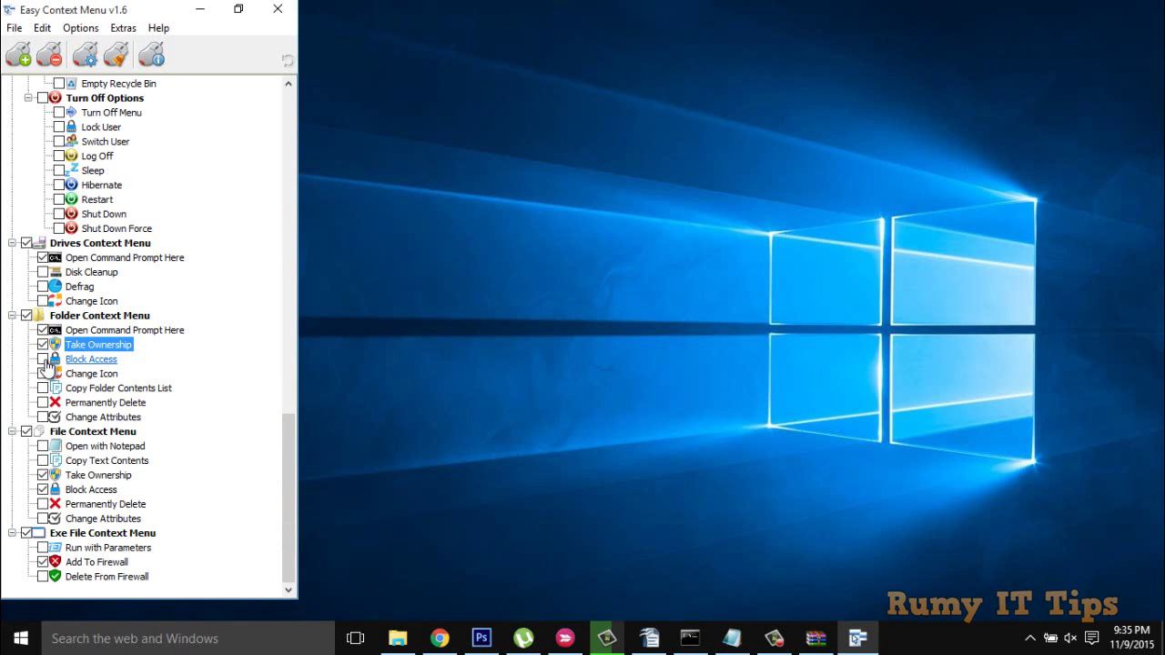
left_click(43, 359)
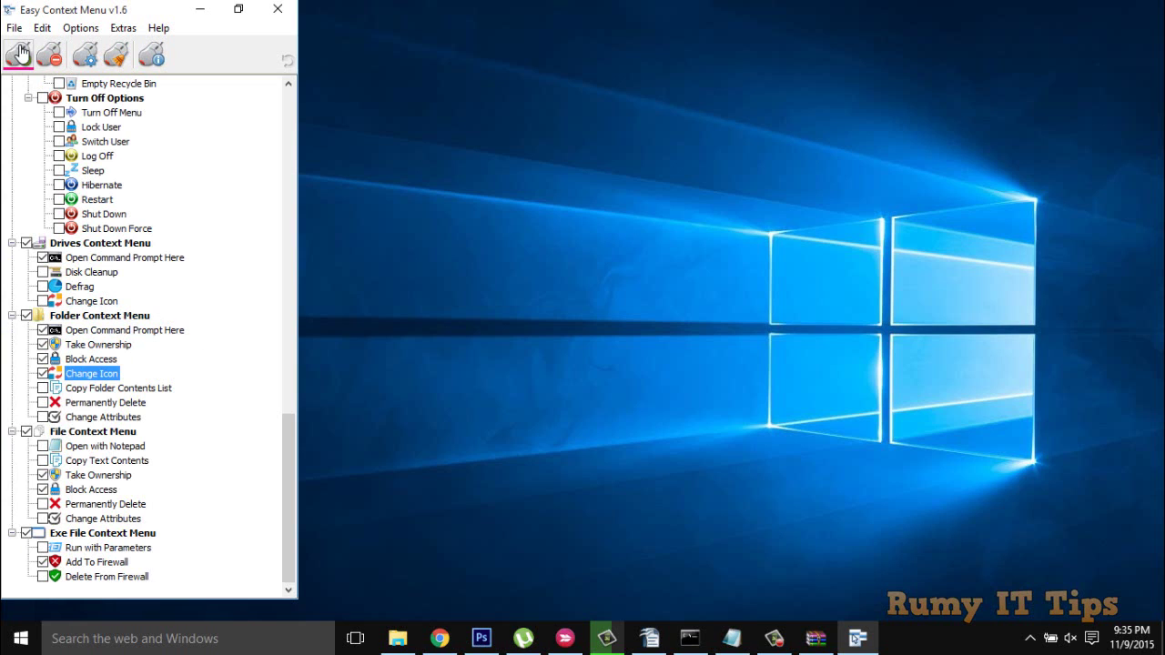
left_click(20, 56)
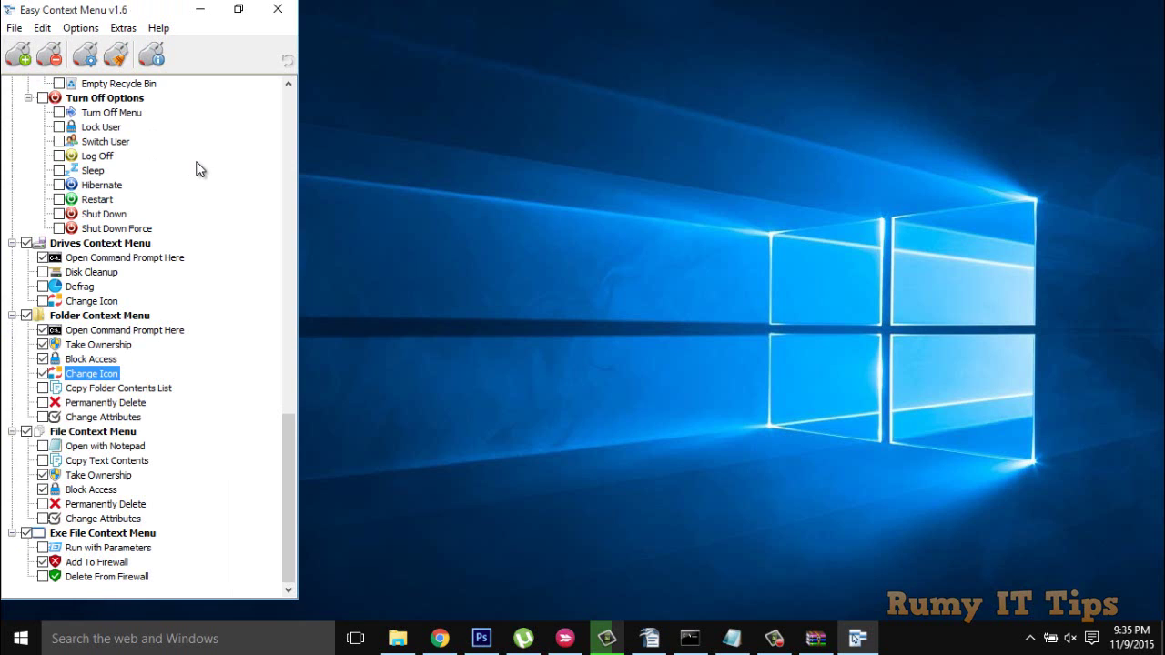
In File Explorer, check that the Screenshots folder's right-click menu shows the new entries.
left_click(397, 638)
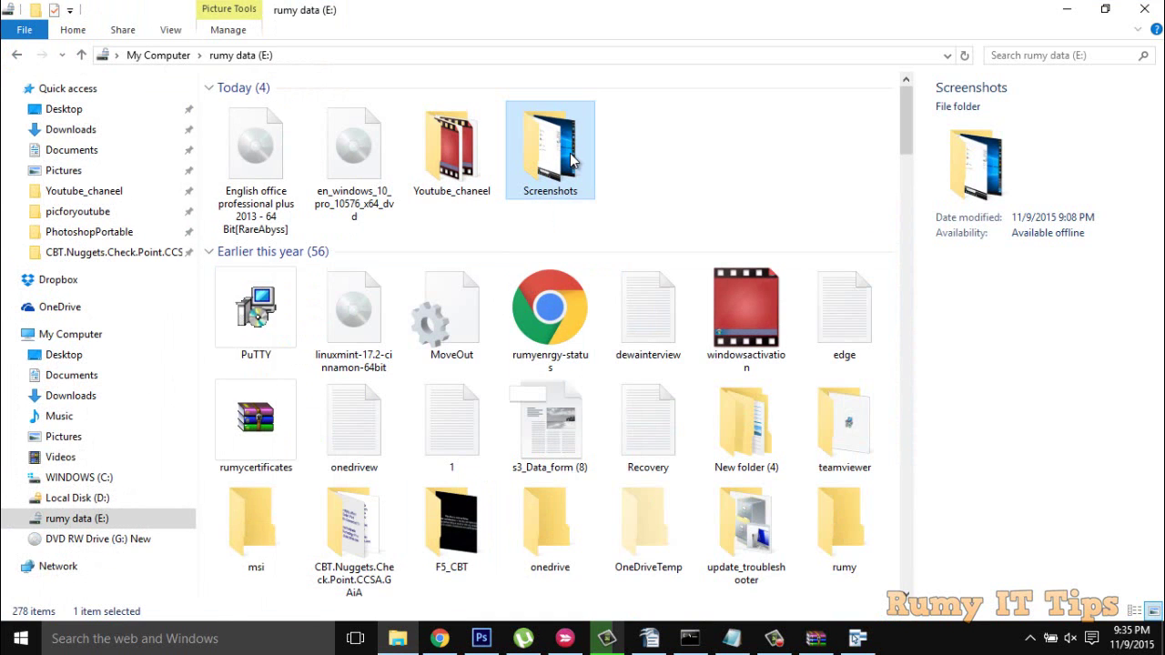
right_click(572, 160)
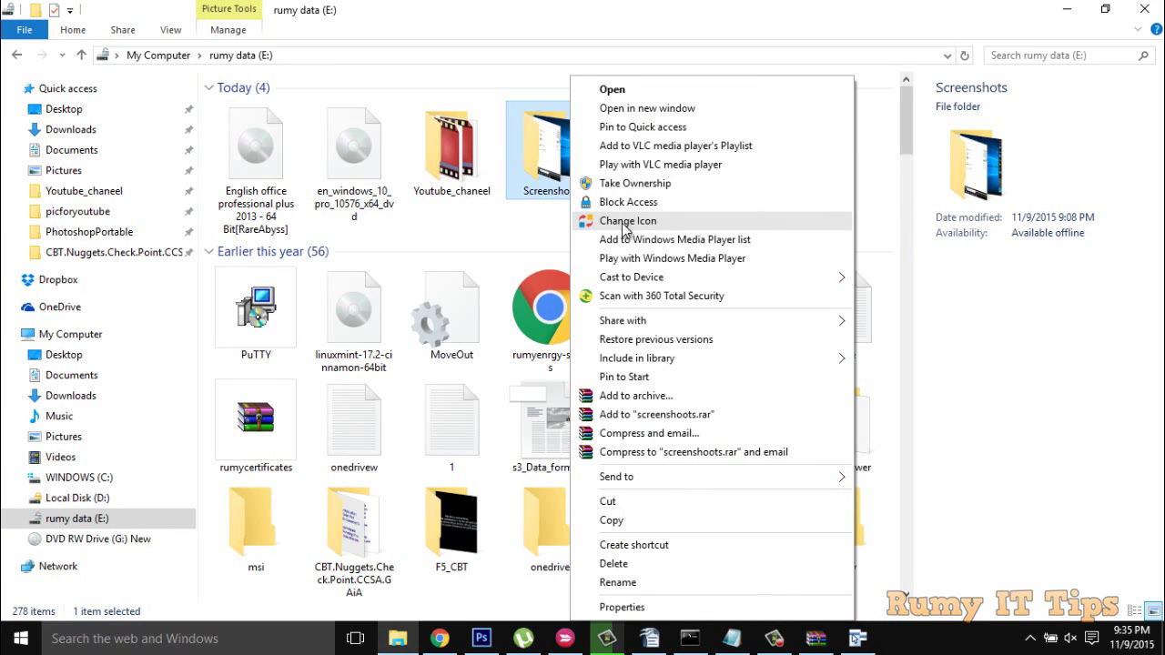
left_click(552, 217)
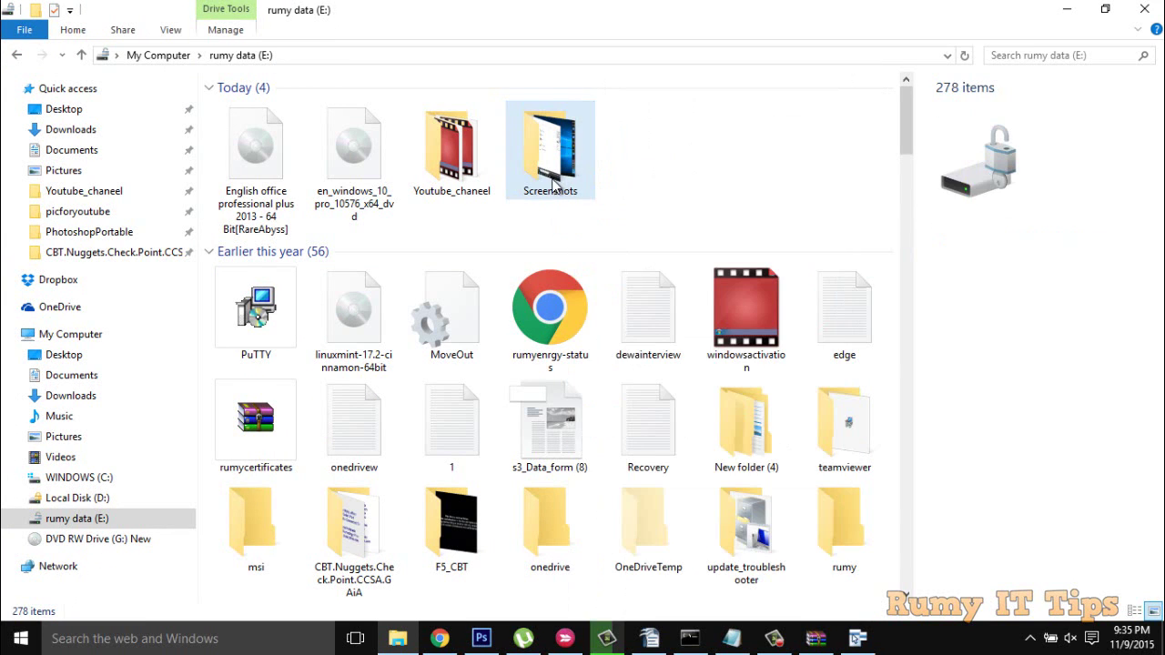
Inside Screenshots, view the How to Rename PNG's right-click menu, then minimize Explorer.
double_click(553, 179)
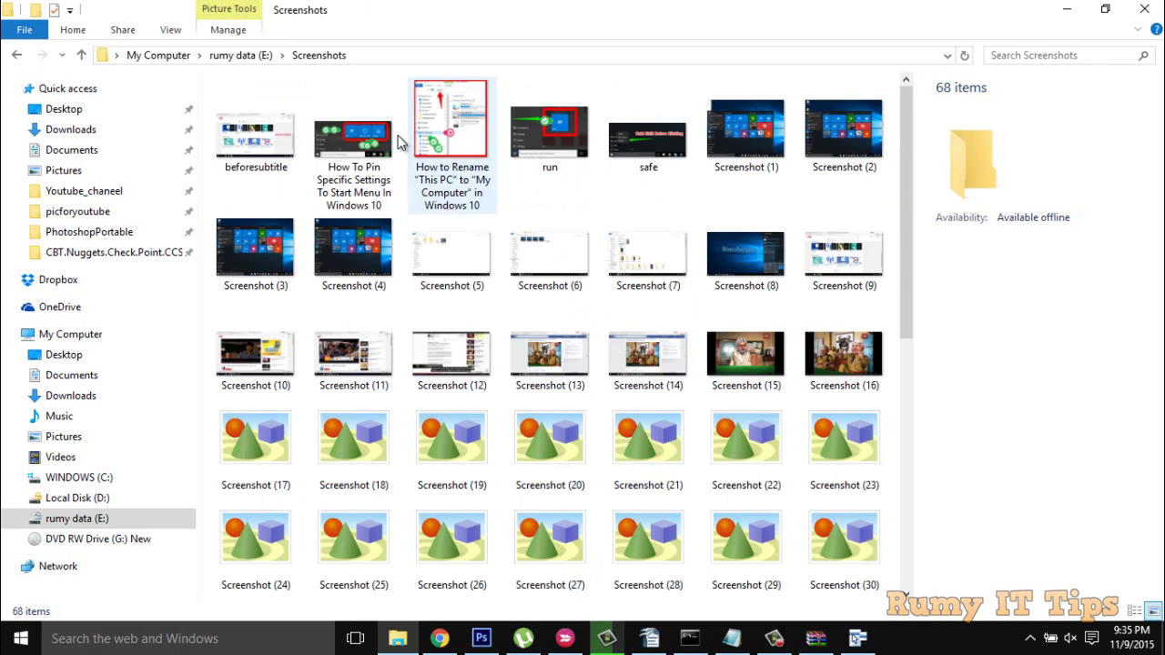
left_click(425, 132)
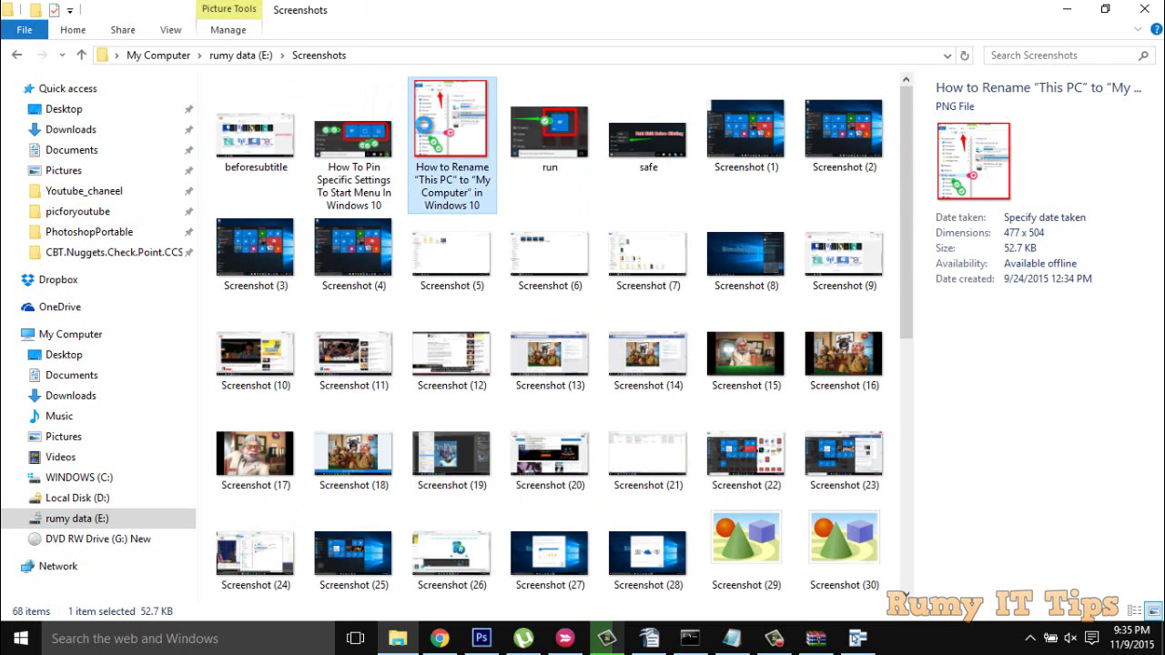
right_click(425, 129)
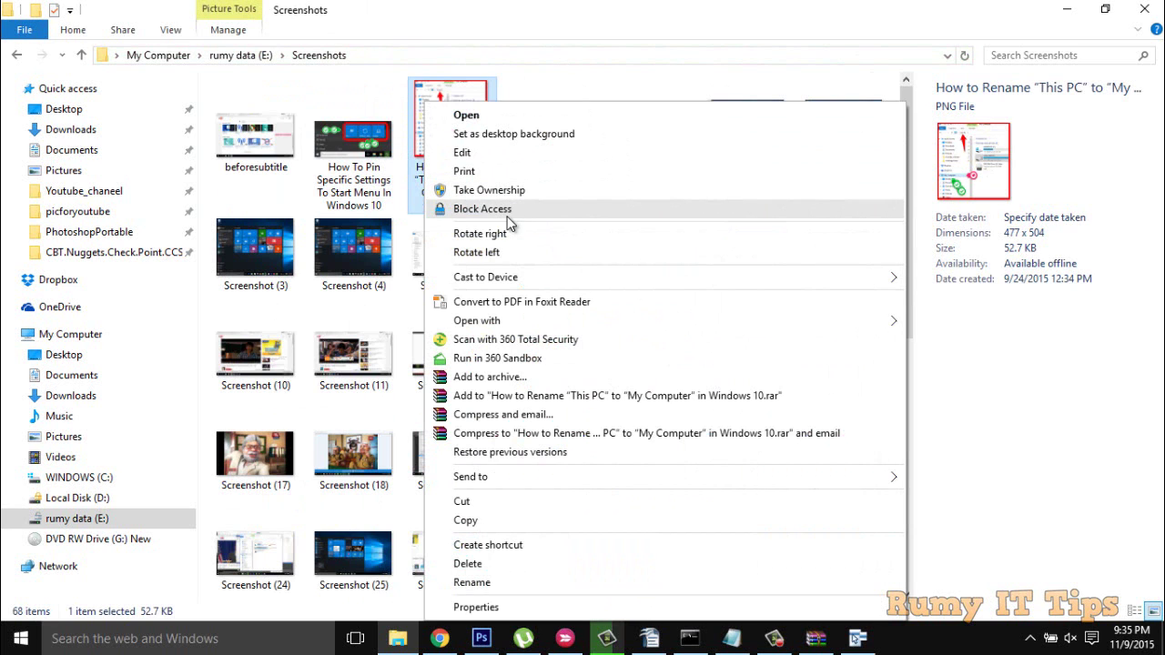
left_click(730, 9)
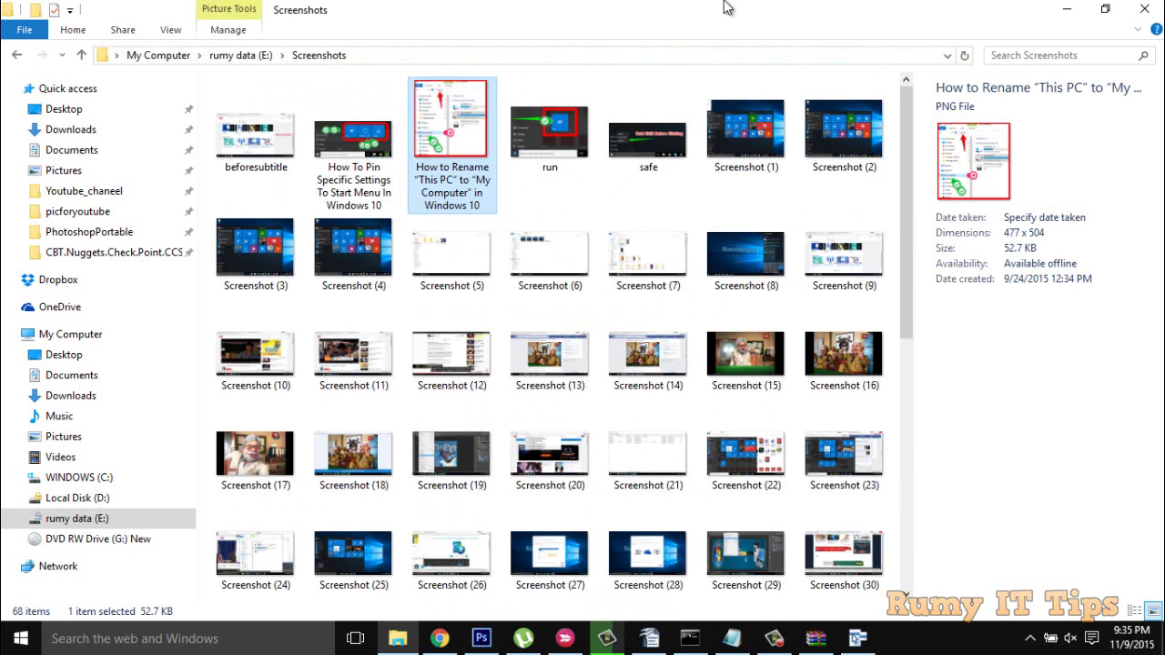
left_click(1066, 9)
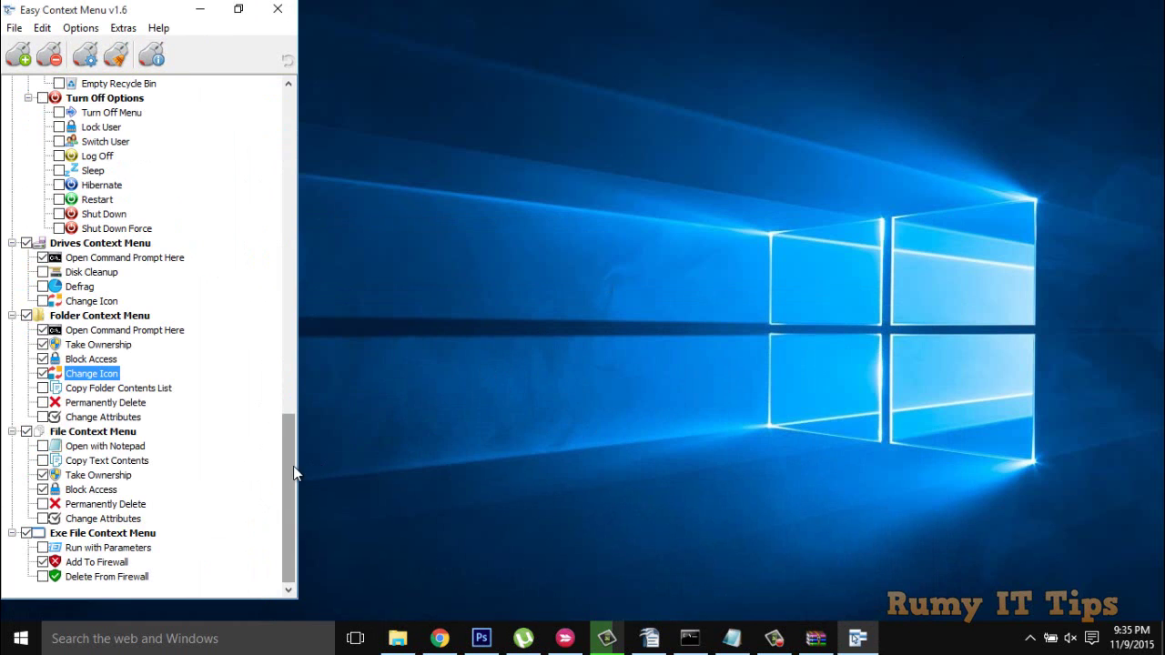
Scroll the Easy Context Menu list back to the top and minimize the window.
left_click_drag(291, 465, 291, 132)
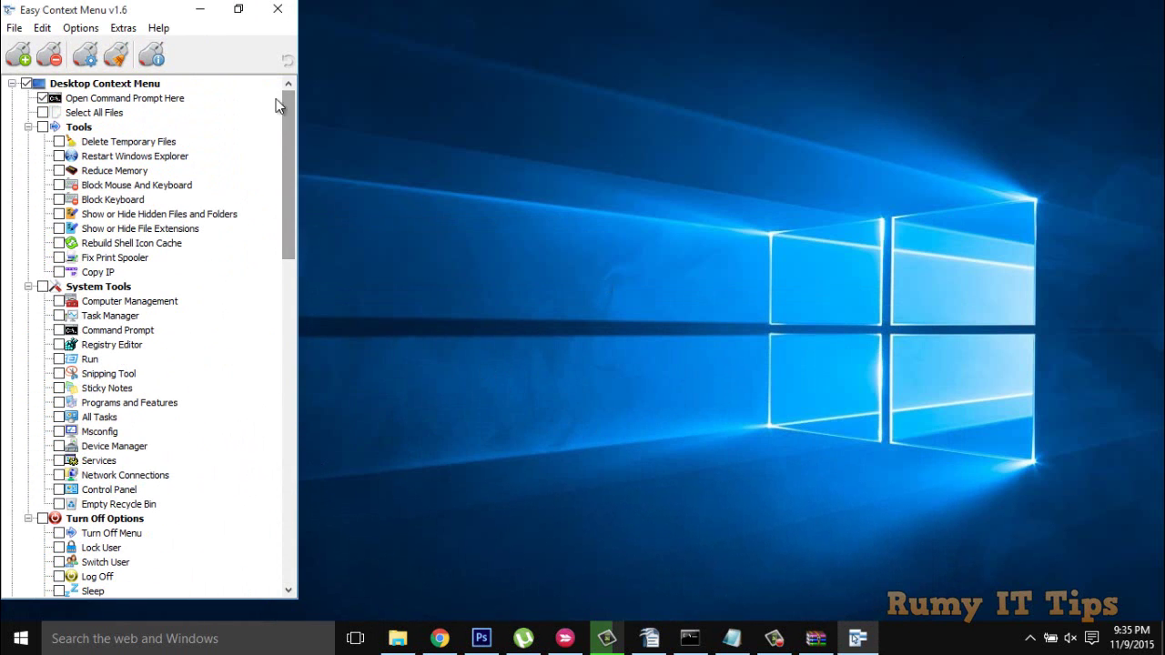
left_click(202, 11)
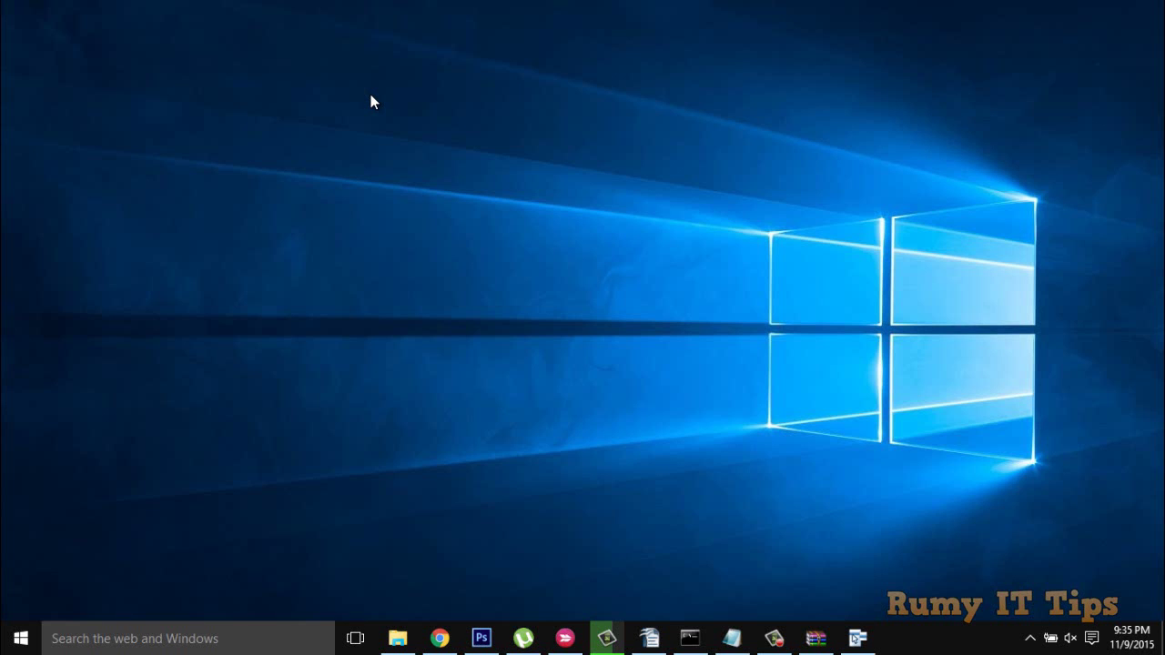